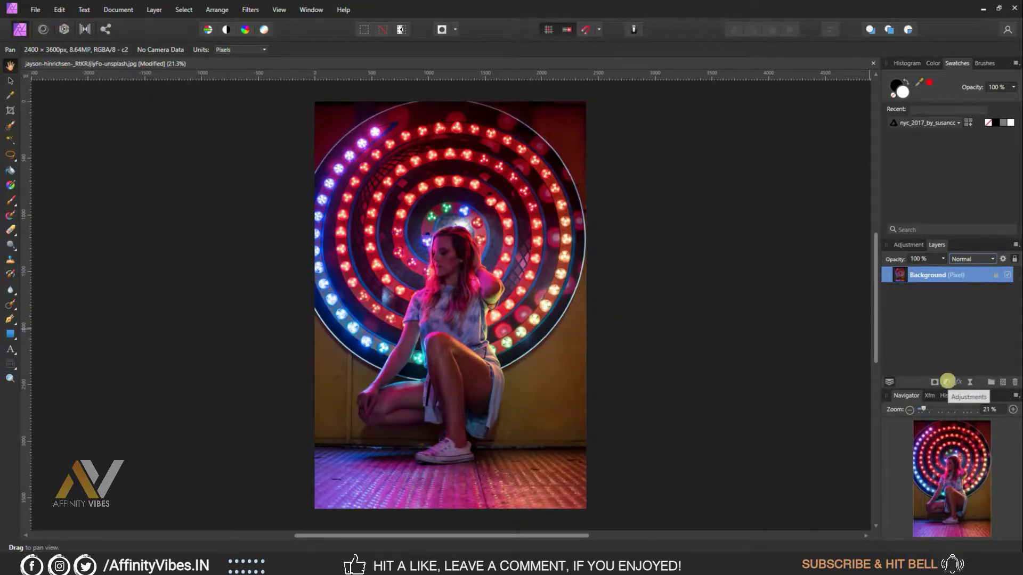
Add a Channel Mixer adjustment with the Green output set to Green 0% and Blue 100%.
left_click(946, 382)
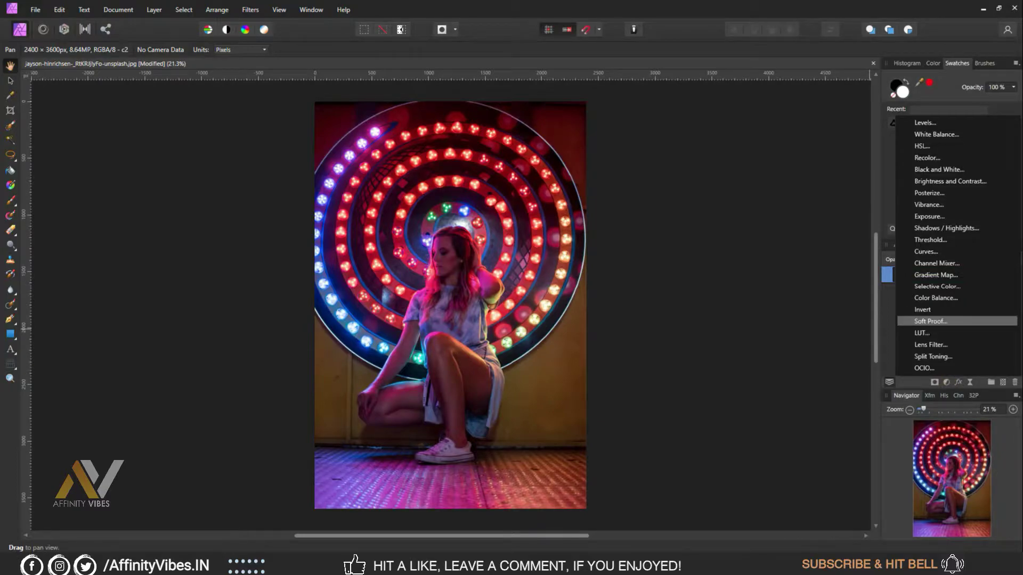
left_click(937, 263)
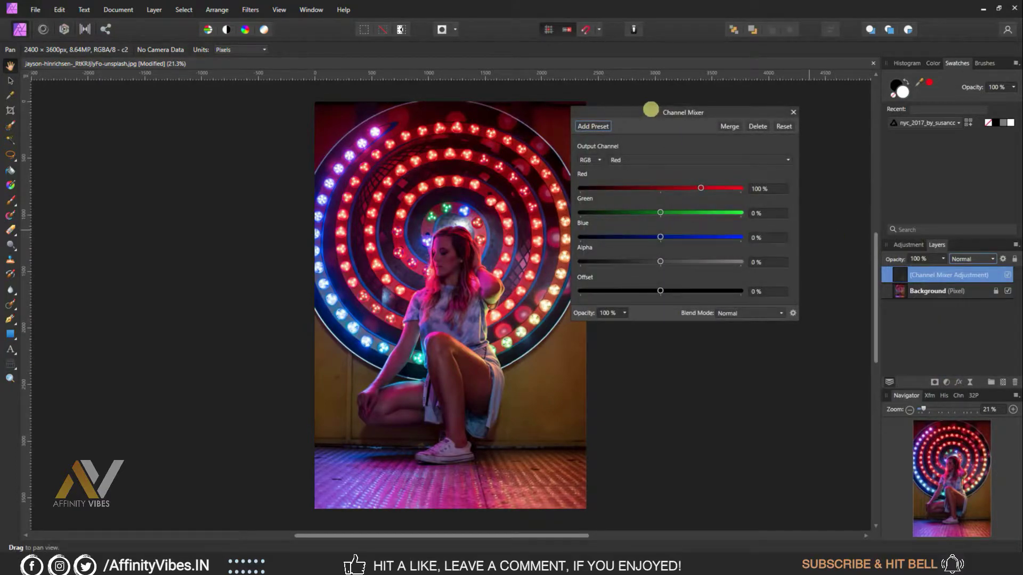
left_click_drag(650, 107, 596, 175)
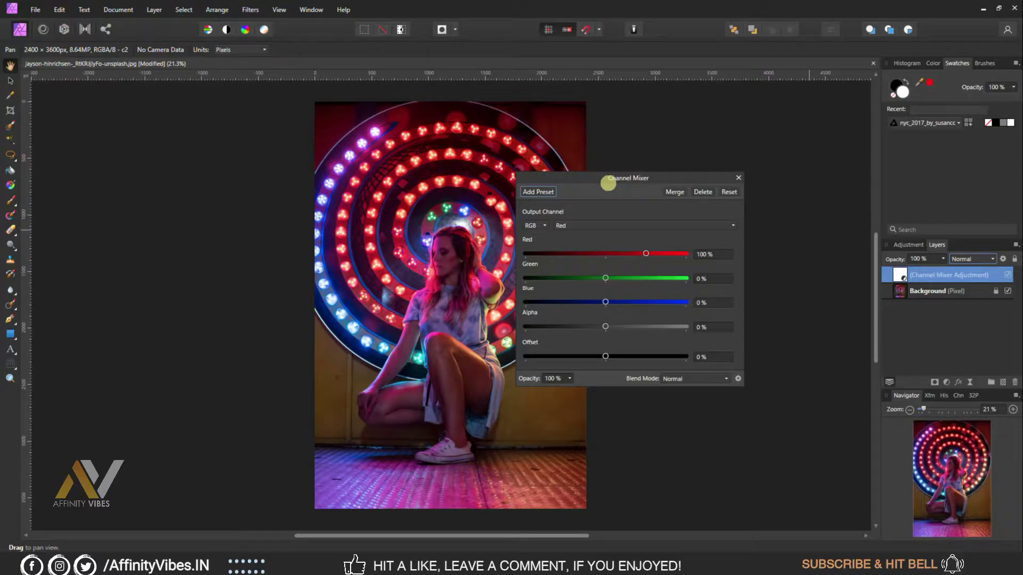
left_click(606, 225)
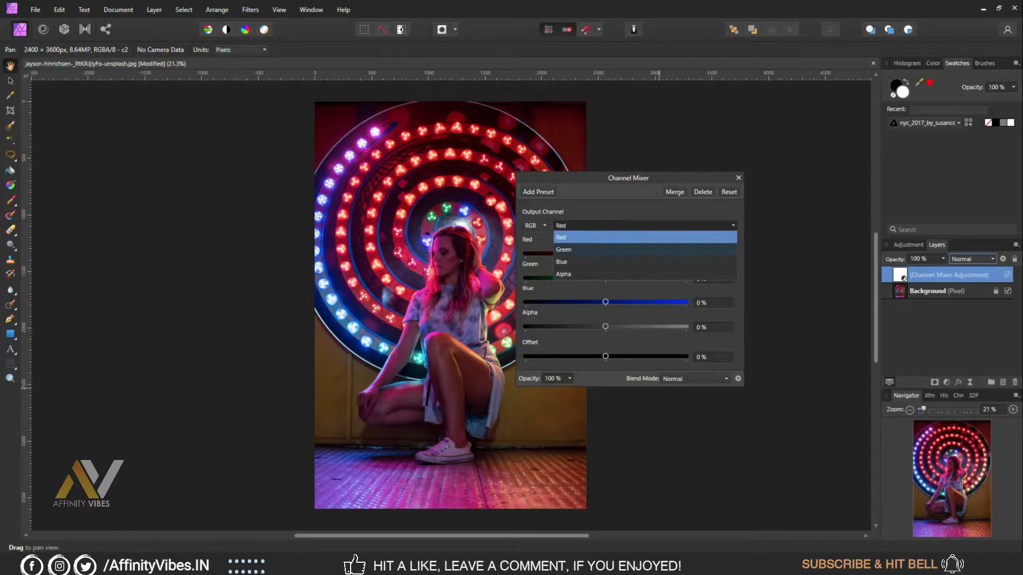
left_click(563, 249)
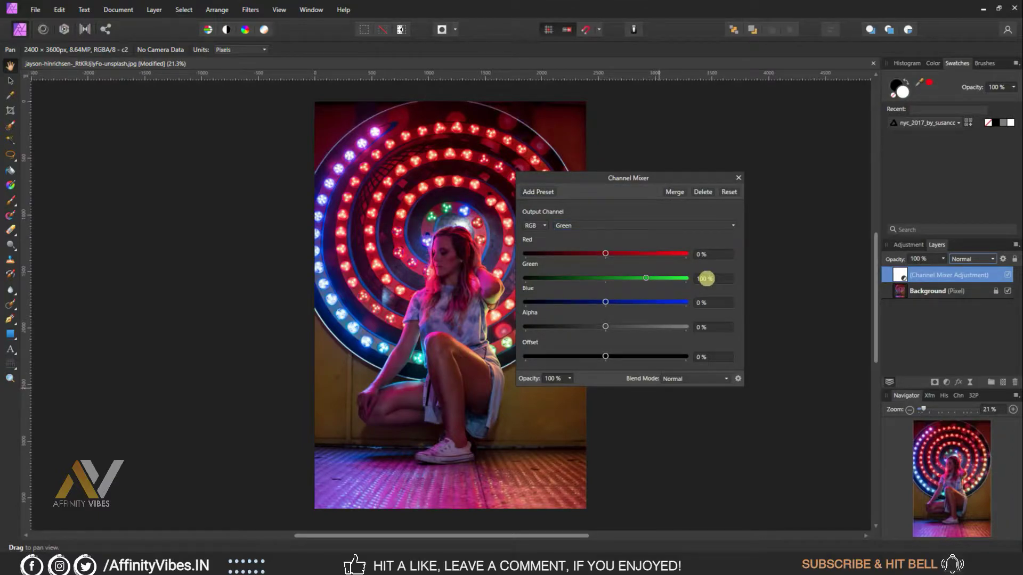
left_click(707, 279)
type("0")
key("Return")
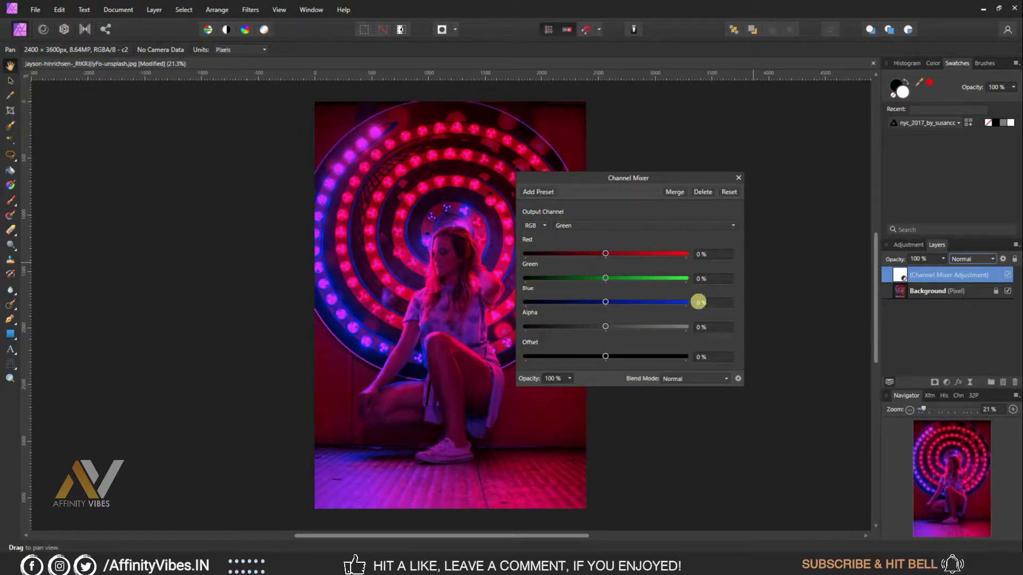
left_click(698, 302)
type("1")
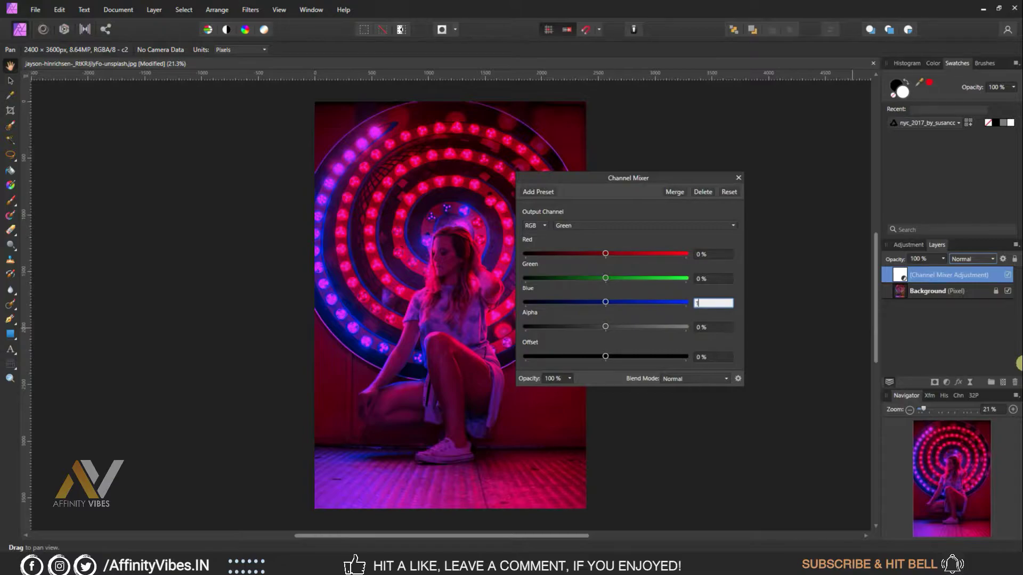
type("00")
key("Return")
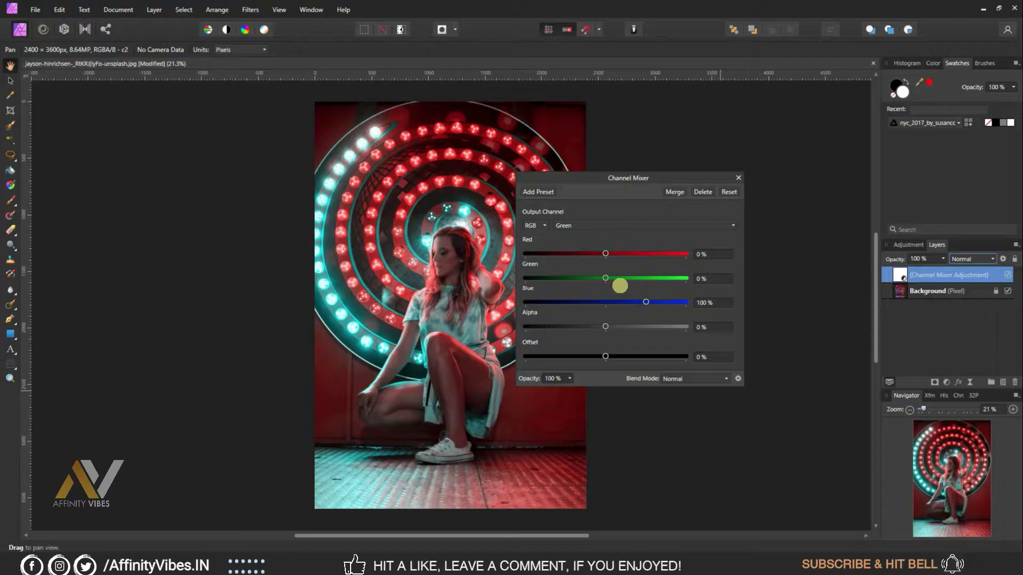
Set the Channel Mixer's Blue output to Blue 0% and Green 100%.
left_click(613, 226)
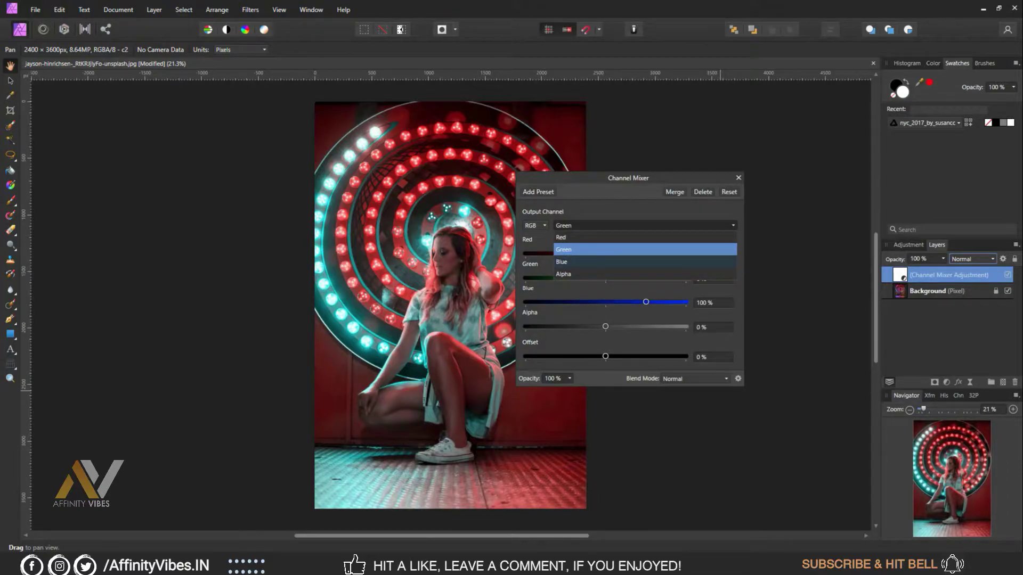
left_click(597, 262)
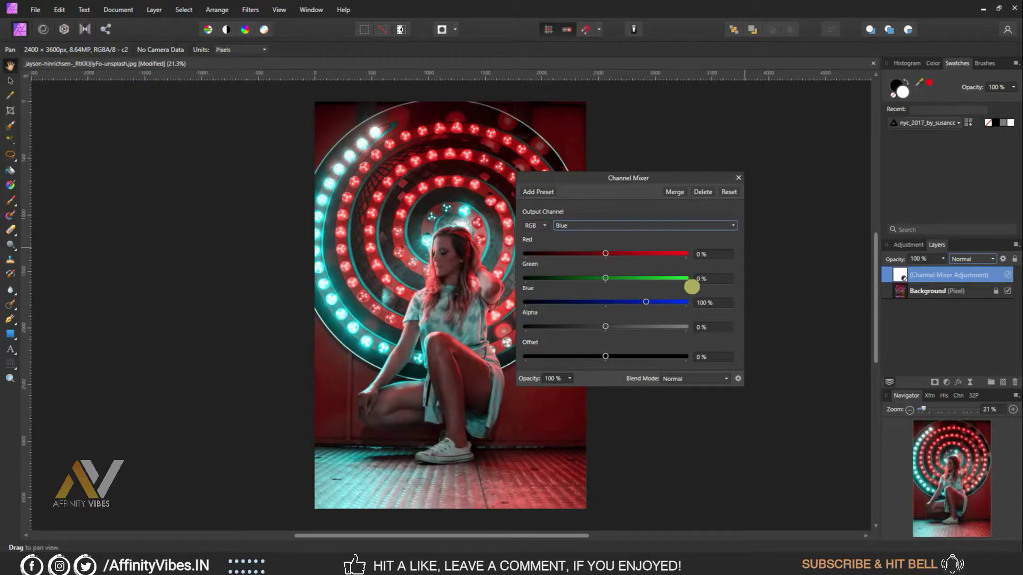
left_click(717, 302)
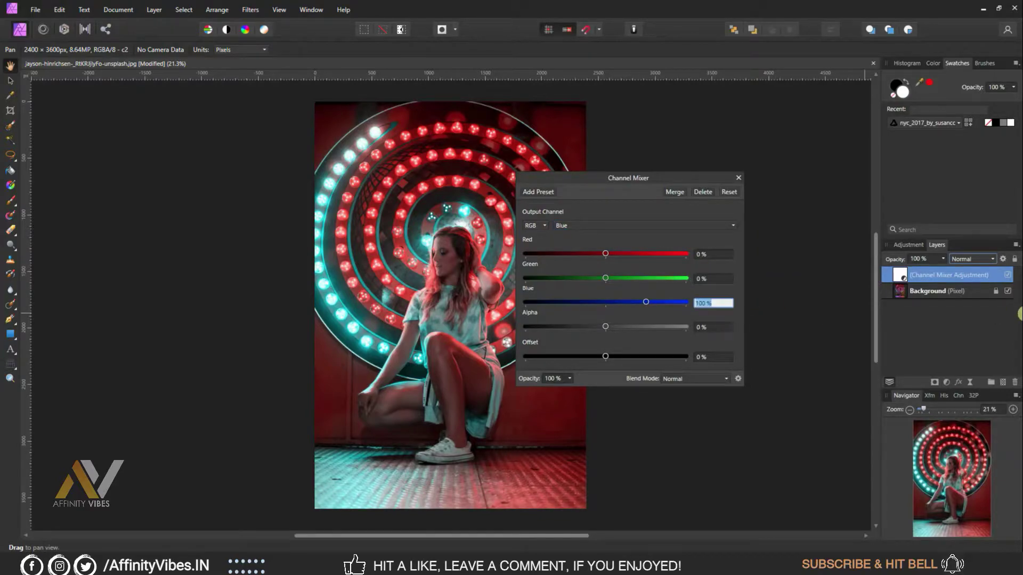
type("0")
key("Return")
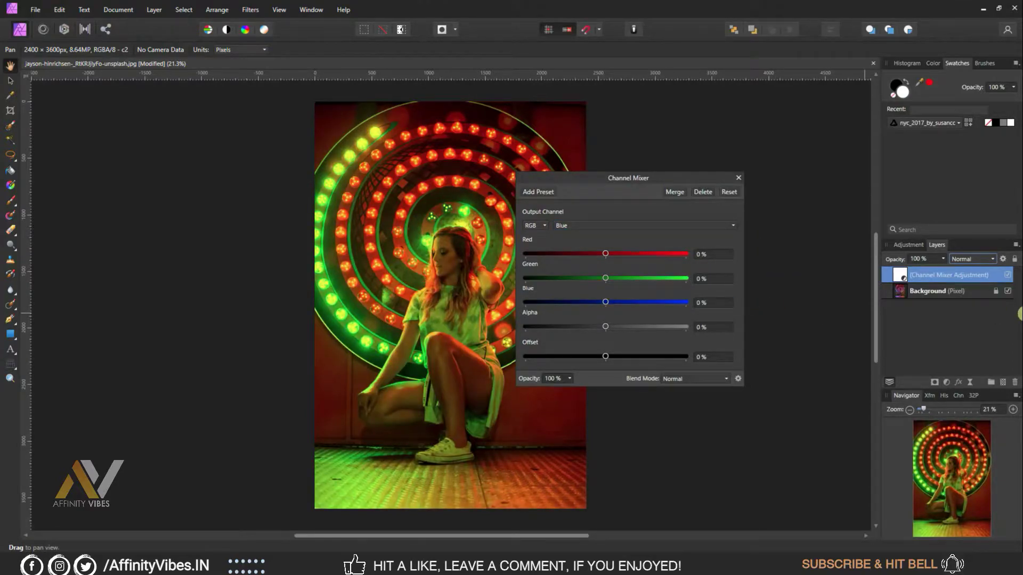
left_click(708, 279)
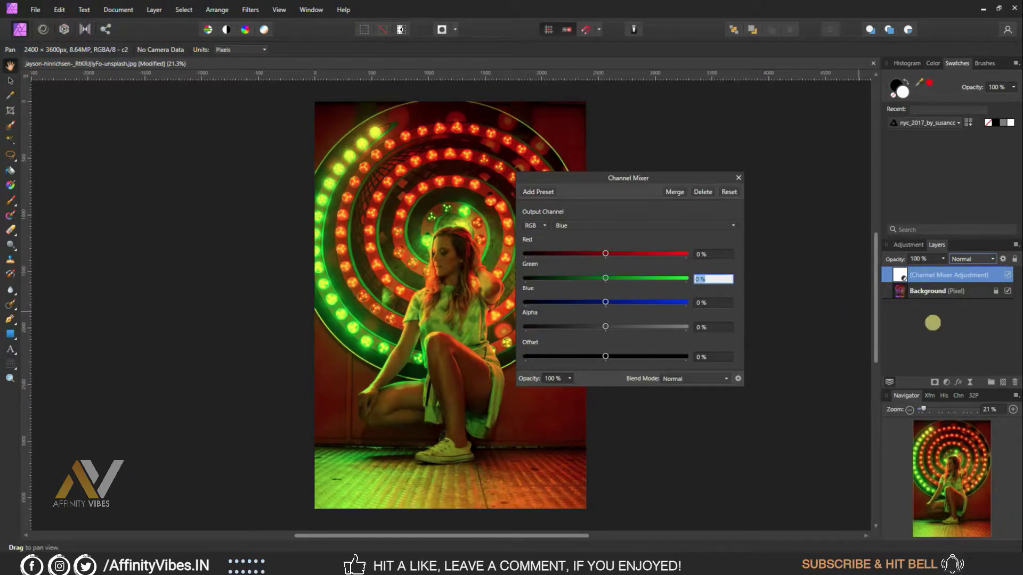
type("100")
key("Return")
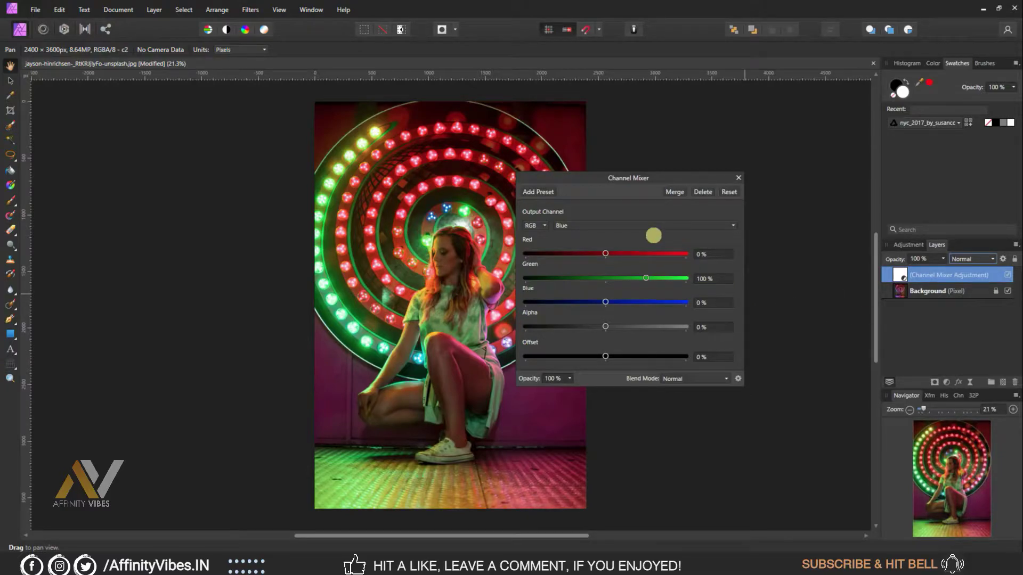
Set the Channel Mixer layer's blend mode to Lighten.
left_click(738, 178)
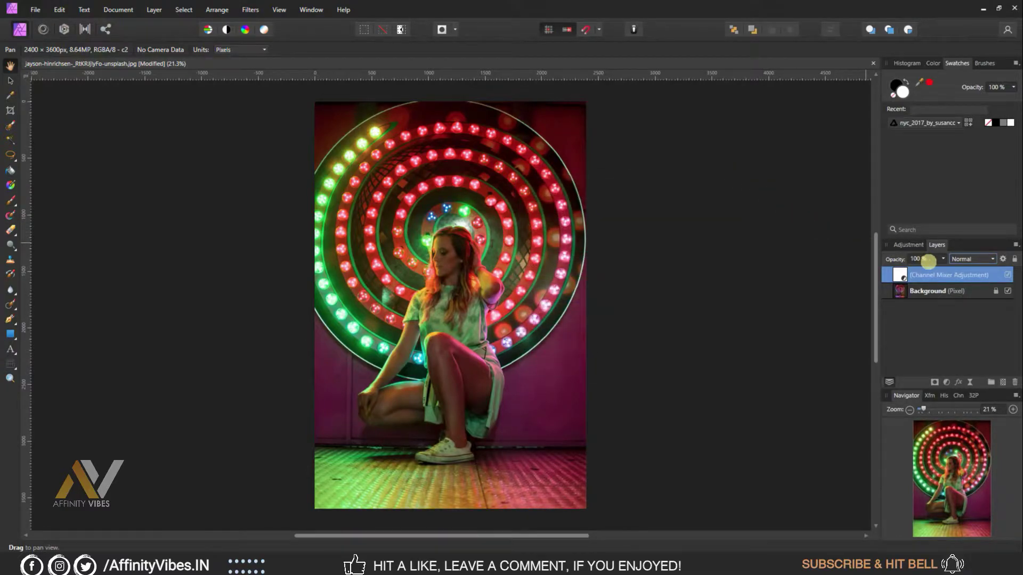
left_click(992, 259)
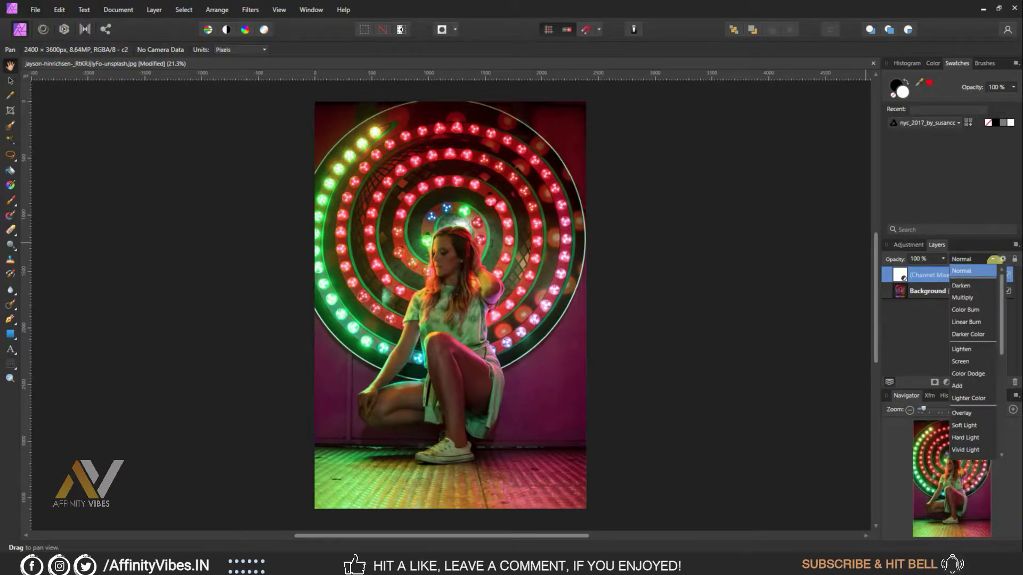
scroll(973, 320, "down", 2)
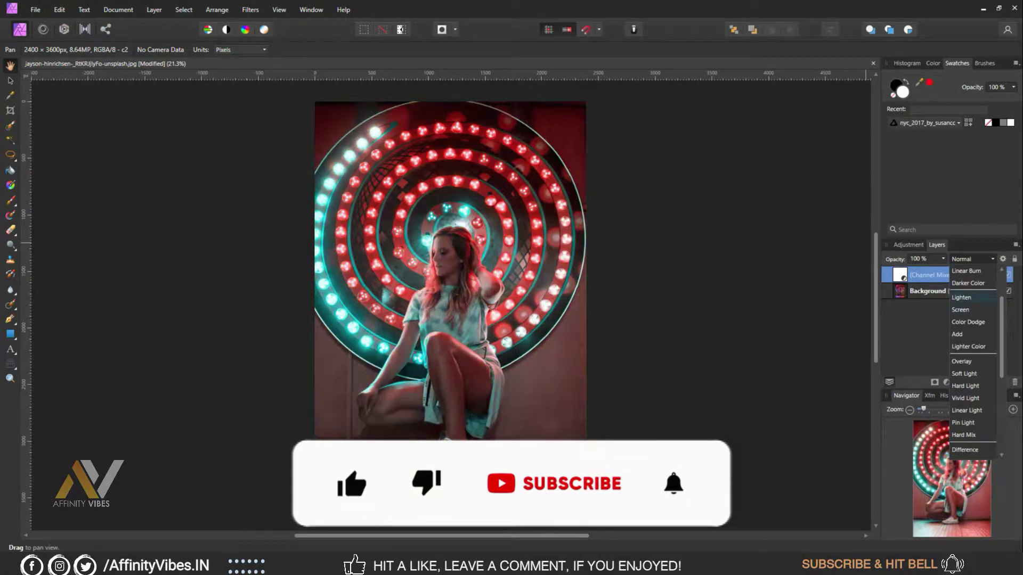
left_click(962, 297)
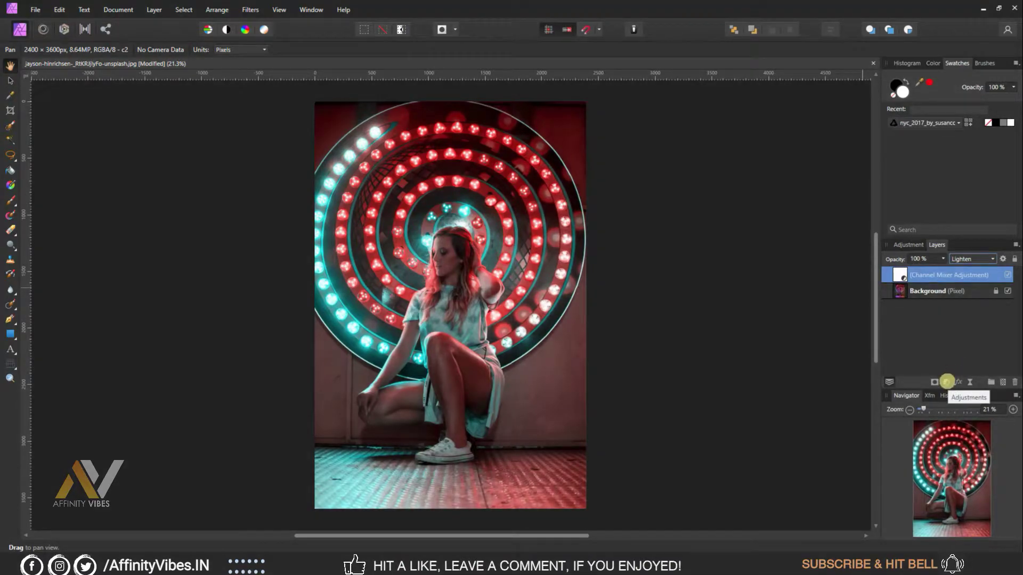
Add a Selective Color adjustment with Reds set to Cyan -100% and Yellow -50%.
left_click(946, 381)
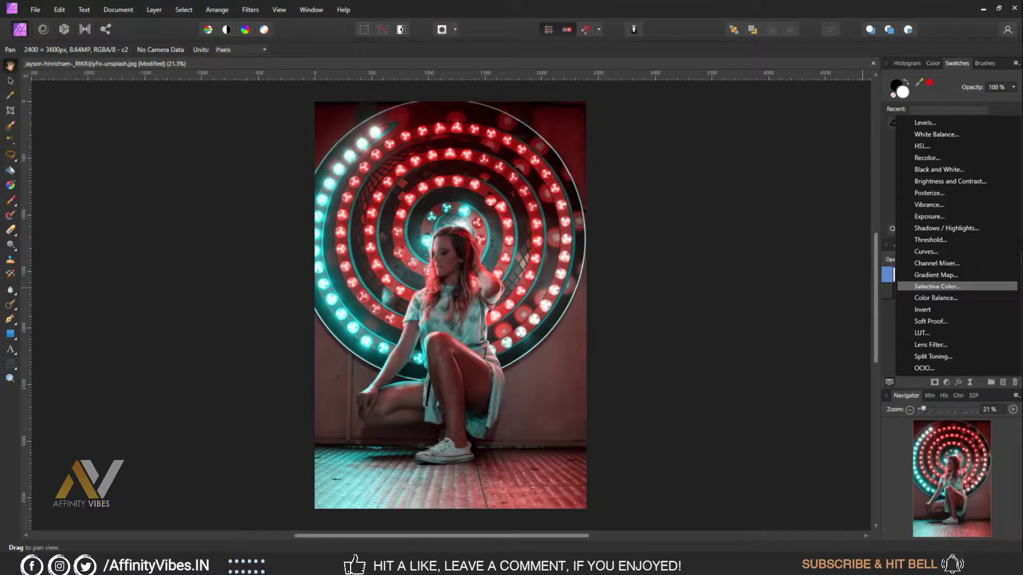
left_click(937, 286)
left_click_drag(722, 208, 645, 170)
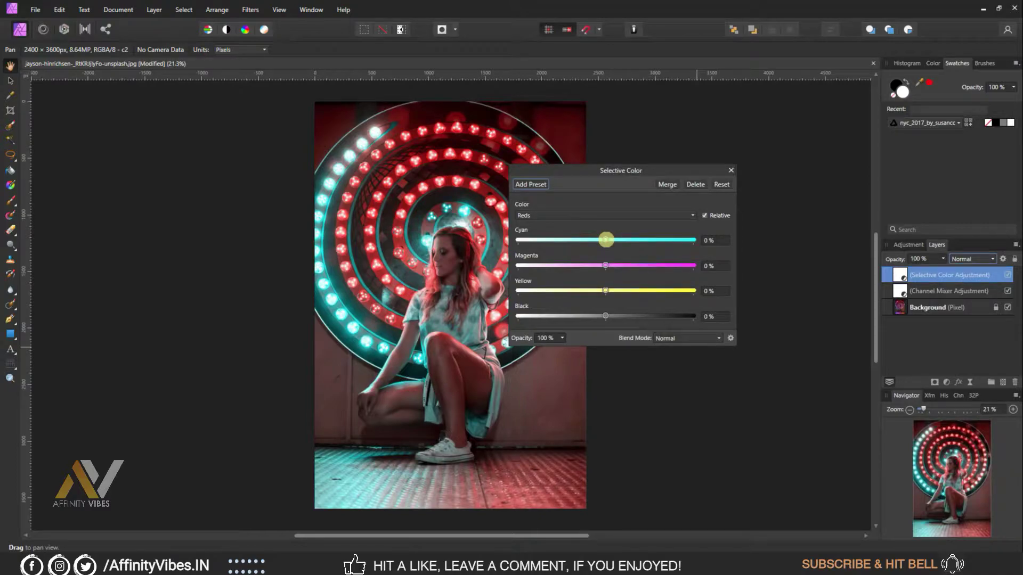
left_click_drag(606, 240, 505, 240)
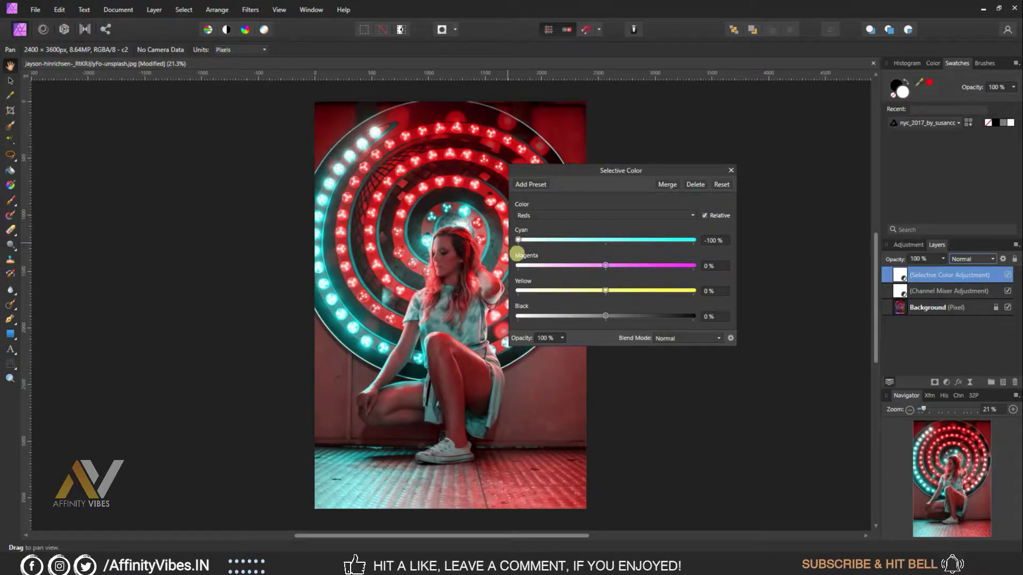
left_click_drag(616, 293, 562, 291)
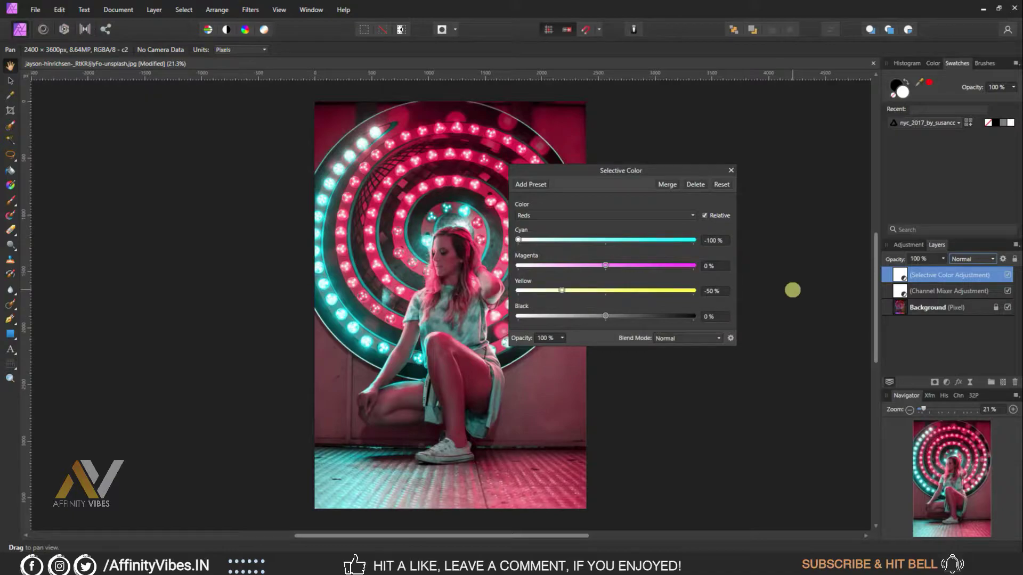
Set the Selective Color Cyans range to Cyan 100%, Yellow -100% and Black -30%.
left_click(626, 215)
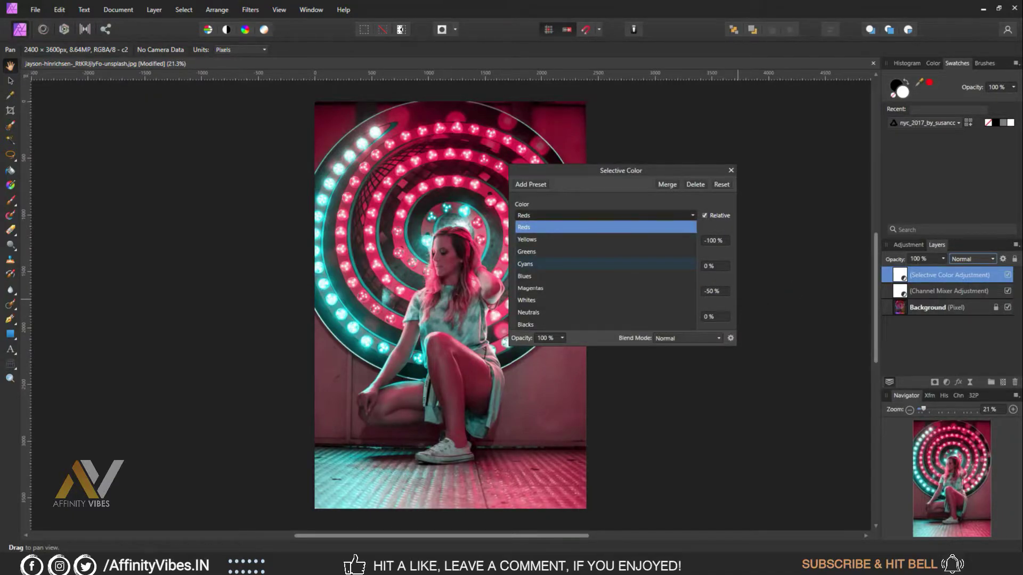
left_click(525, 263)
left_click_drag(605, 240, 712, 235)
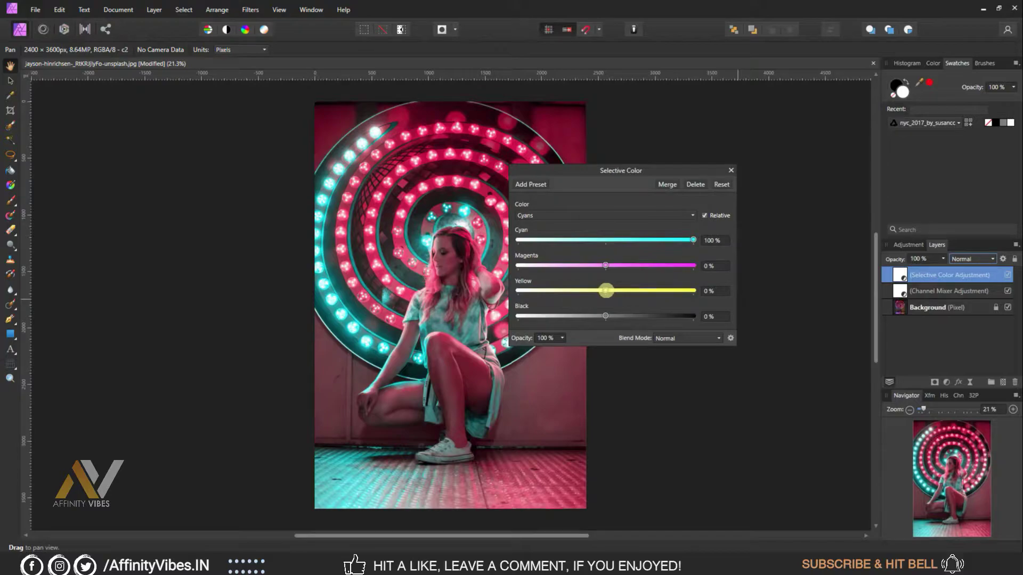
left_click_drag(607, 290, 502, 291)
left_click_drag(605, 316, 579, 315)
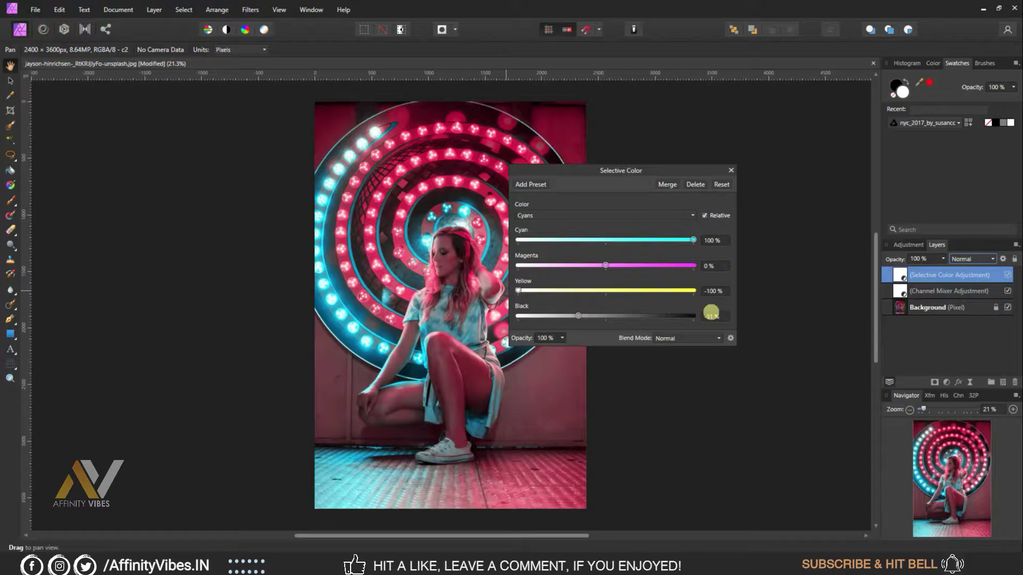
left_click(710, 315)
double_click(712, 316)
left_click(712, 316)
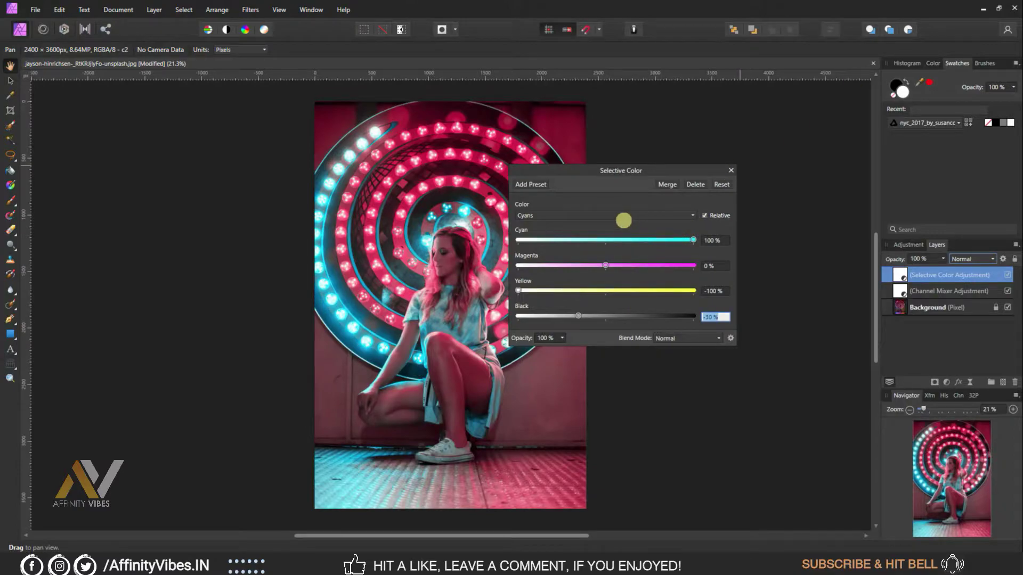
Add a little cyan to the Whites range in Selective Color.
left_click(613, 215)
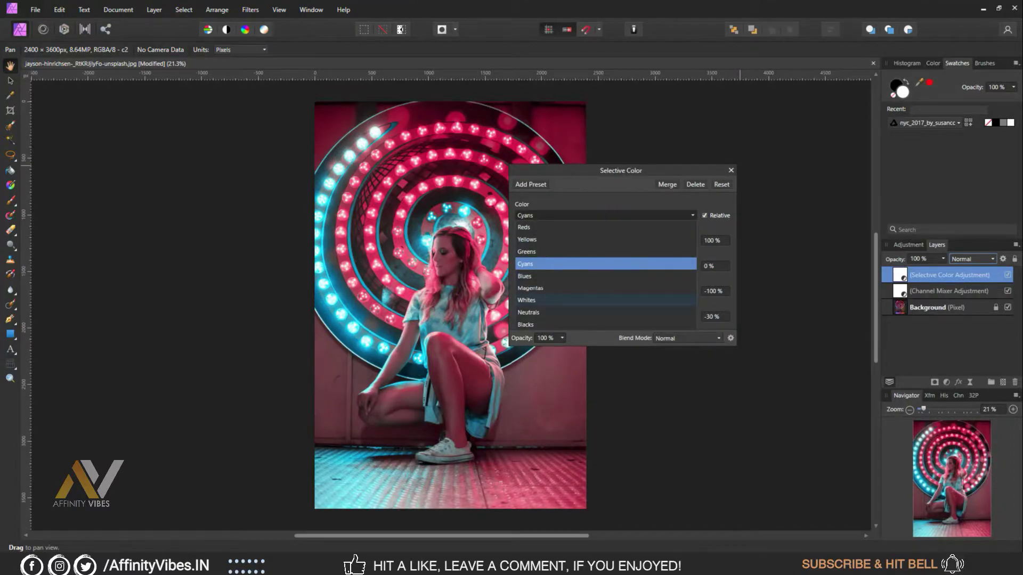
left_click(526, 300)
left_click_drag(605, 239, 640, 217)
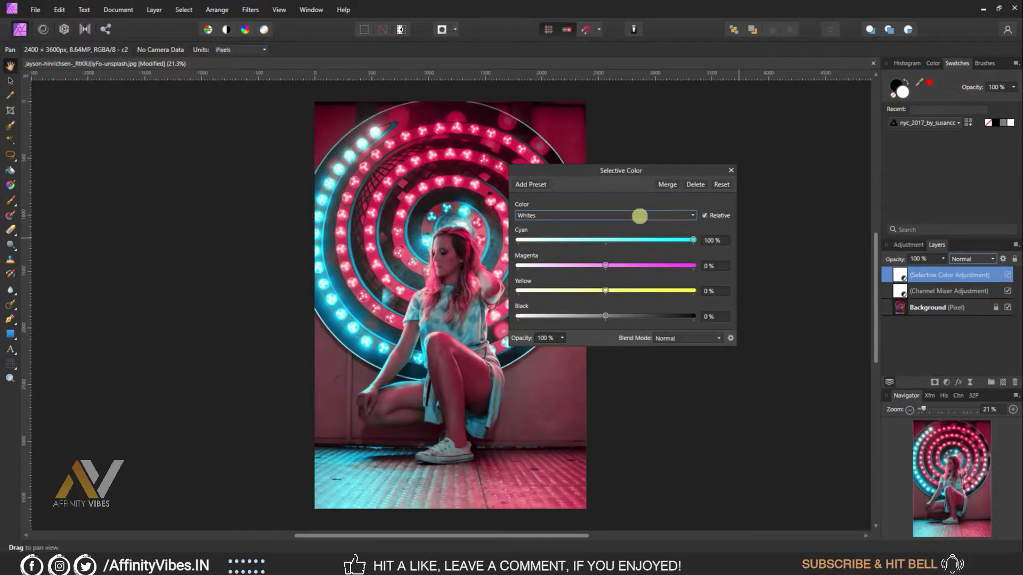
Set the Neutrals range to Cyan 20% and Yellow -10%.
left_click(640, 216)
left_click(528, 312)
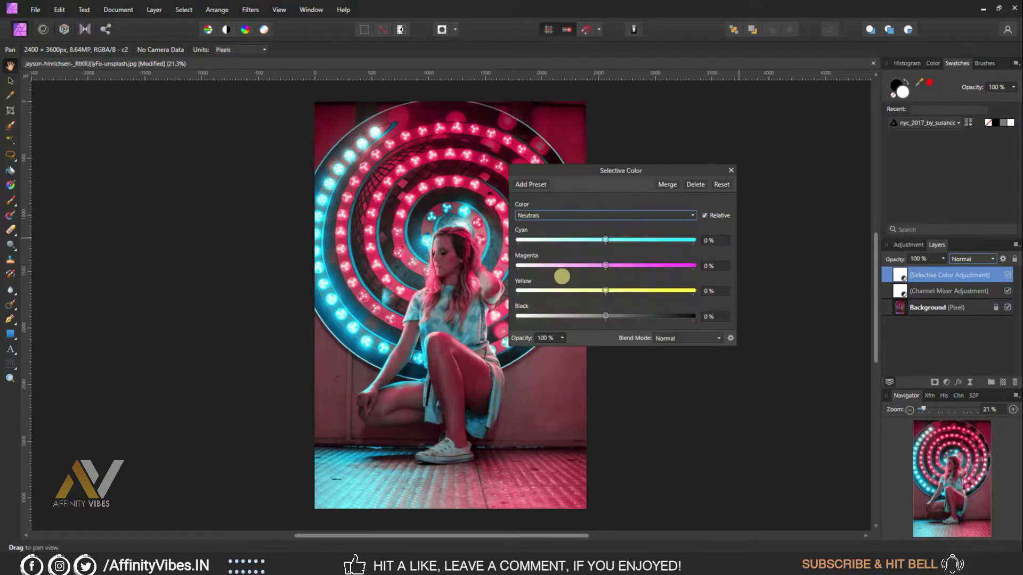
left_click_drag(606, 238, 622, 240)
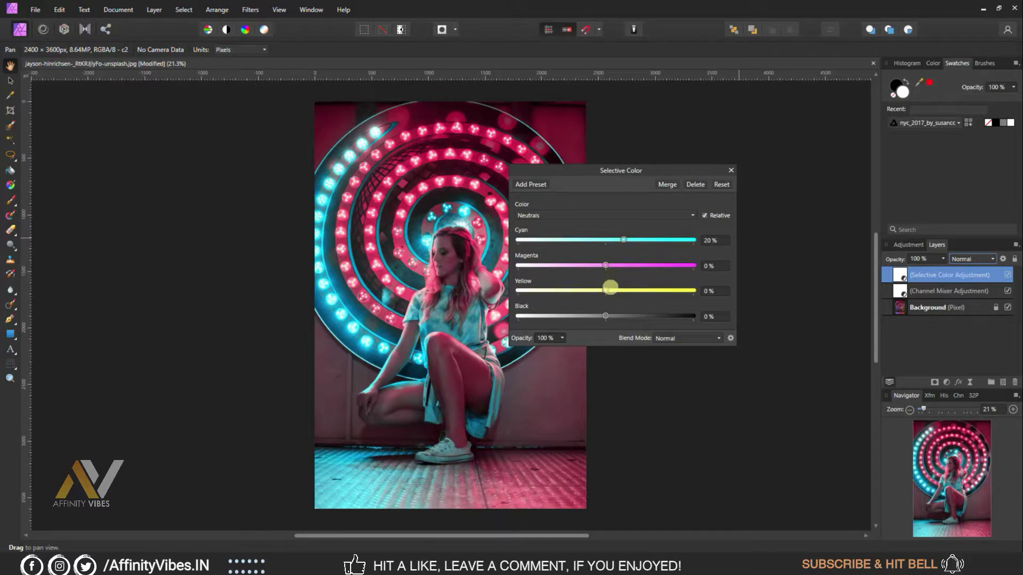
left_click_drag(606, 291, 596, 290)
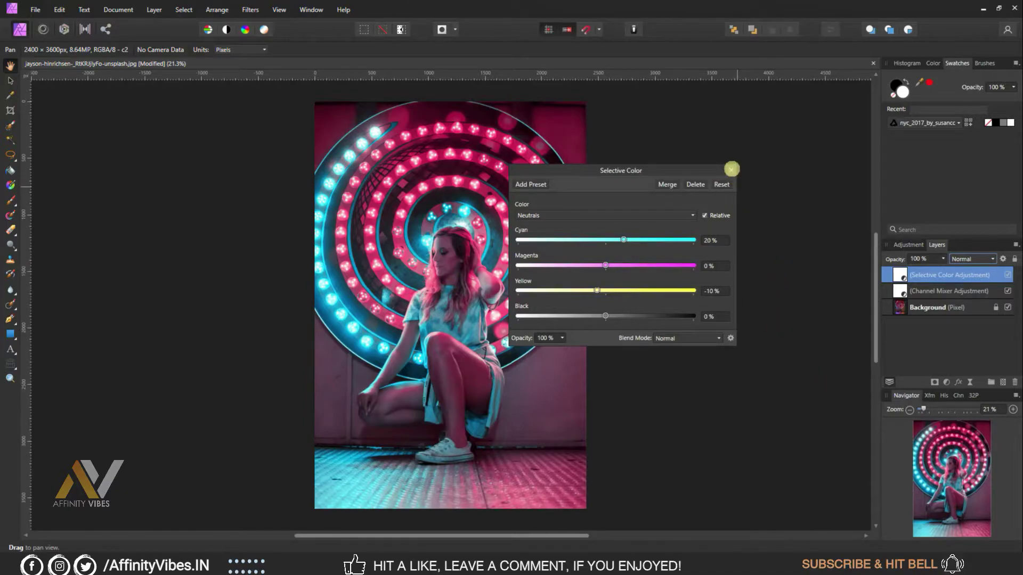
Select both adjustment layers and toggle them off and on to compare with the original.
left_click(731, 170)
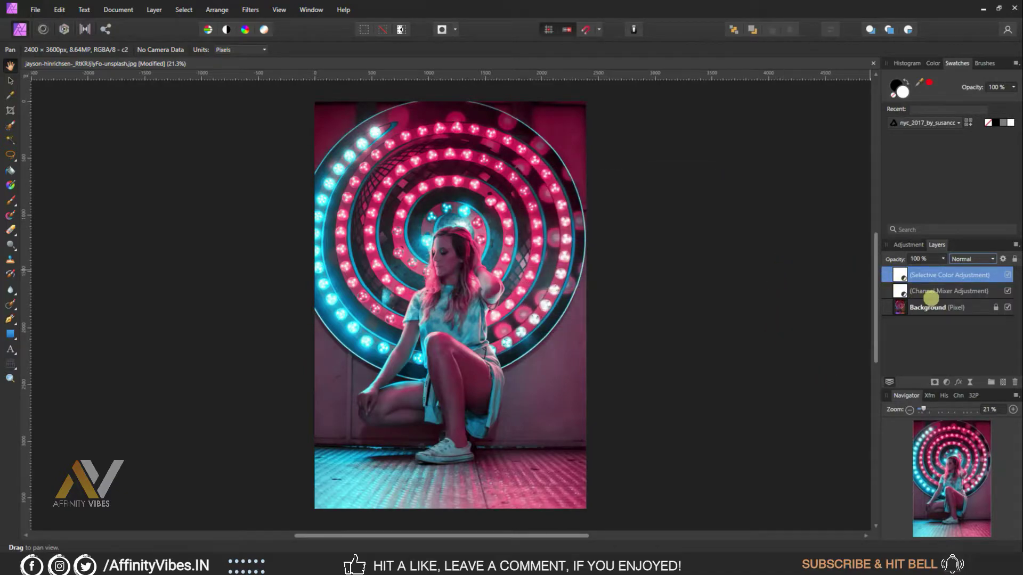
left_click(932, 292, "shift")
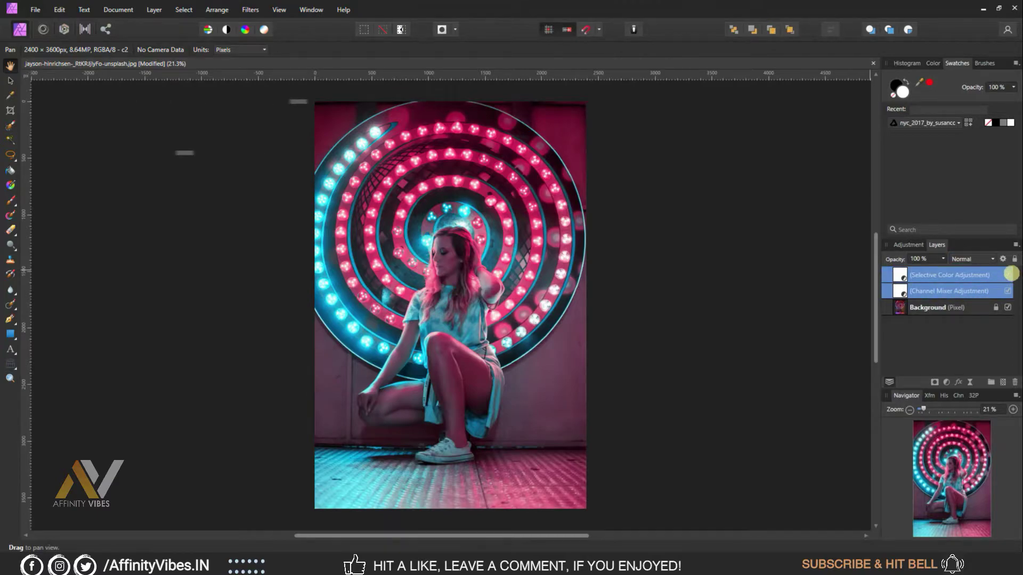
left_click(1008, 275)
left_click(1009, 274)
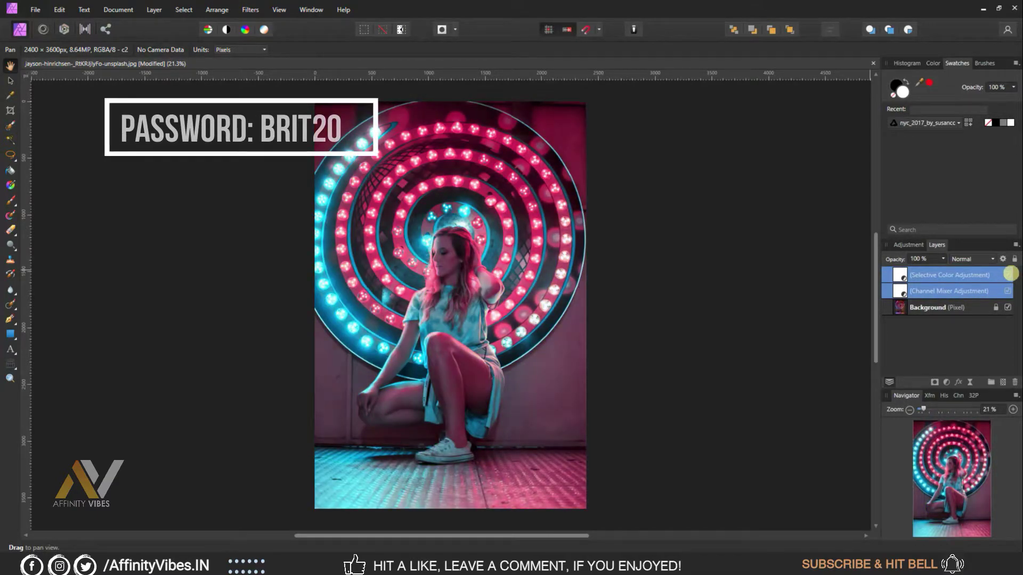
left_click(1008, 275)
left_click(1008, 274)
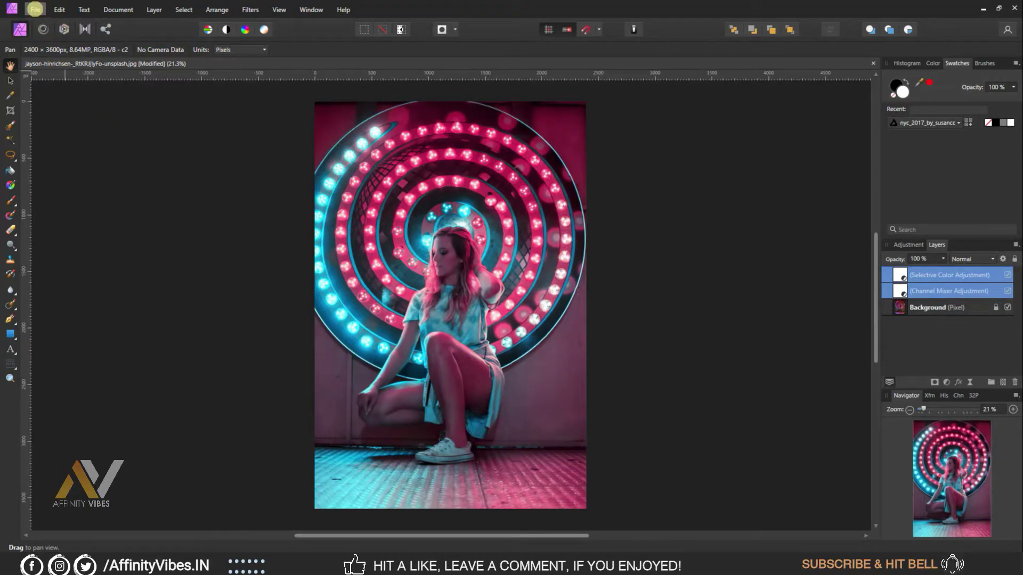
Export the grade as a .look LUT titled 'Blue & Pink CG' into the Affinity Vibes (LUTS) folder.
left_click(35, 9)
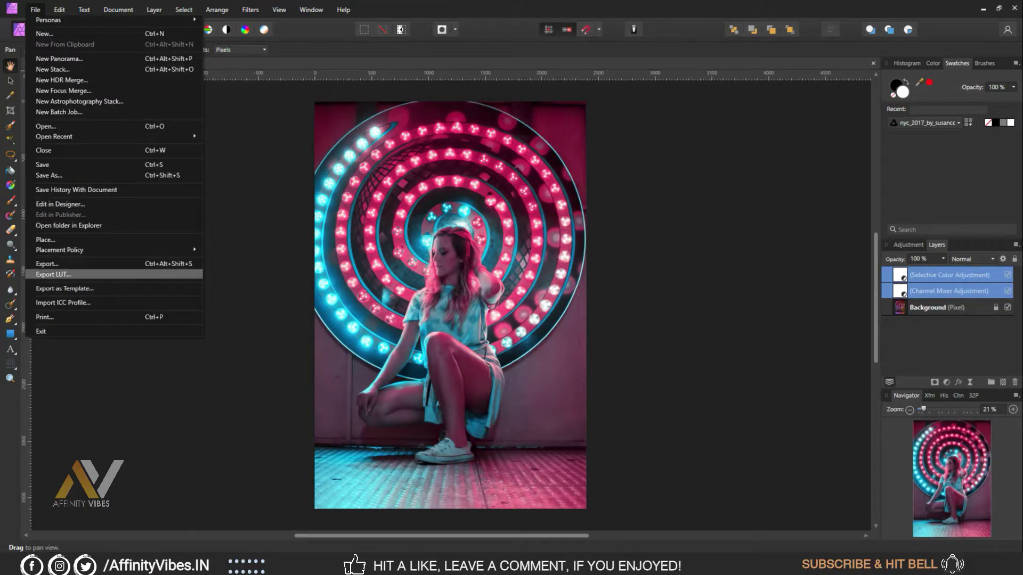
left_click(91, 273)
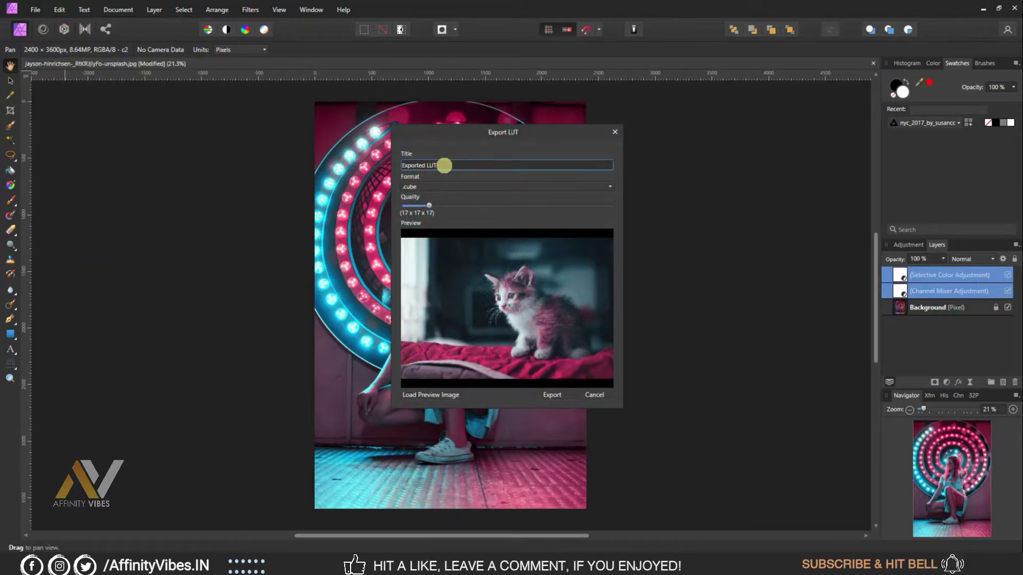
left_click(445, 165)
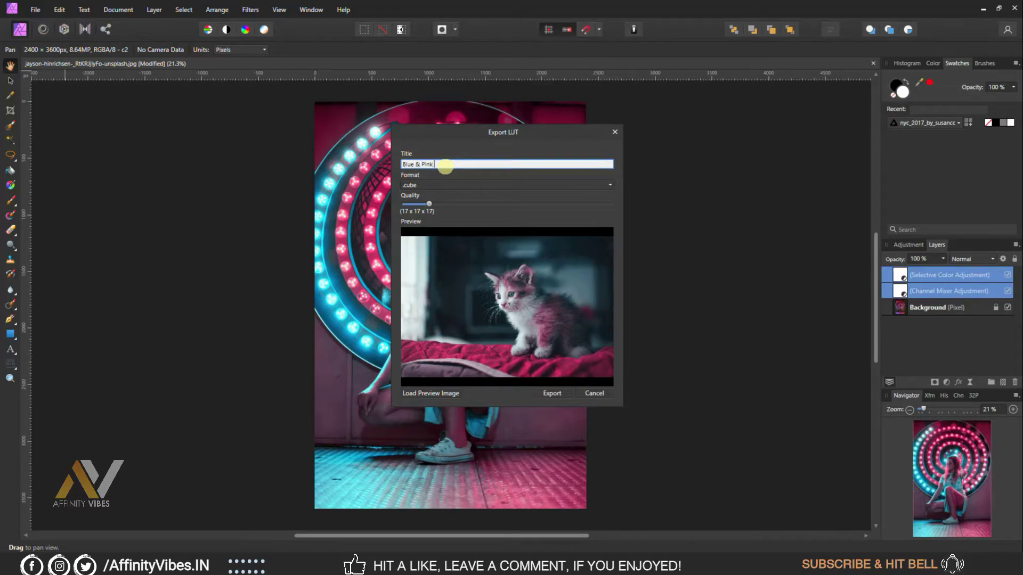
type("Co")
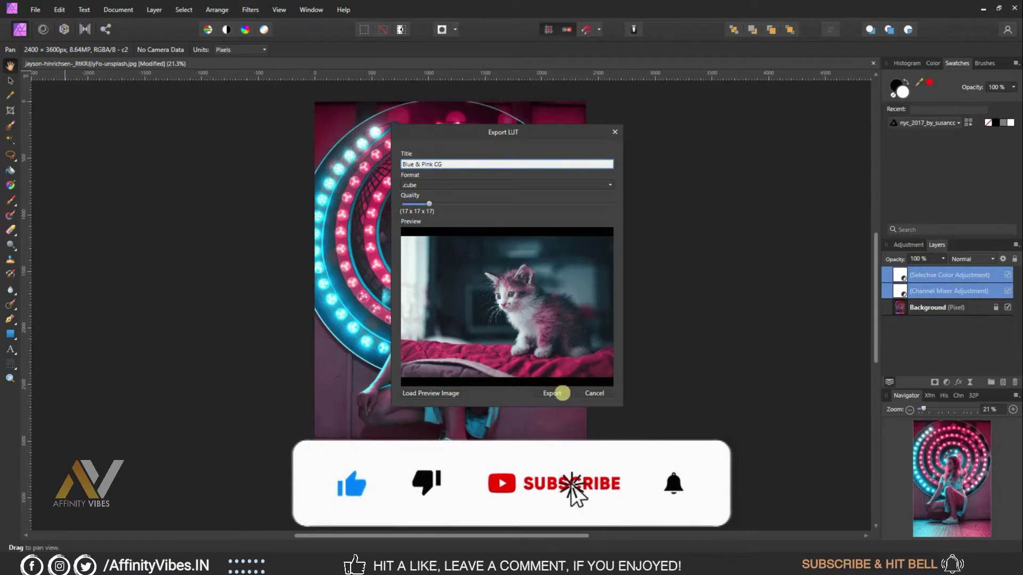
left_click(456, 186)
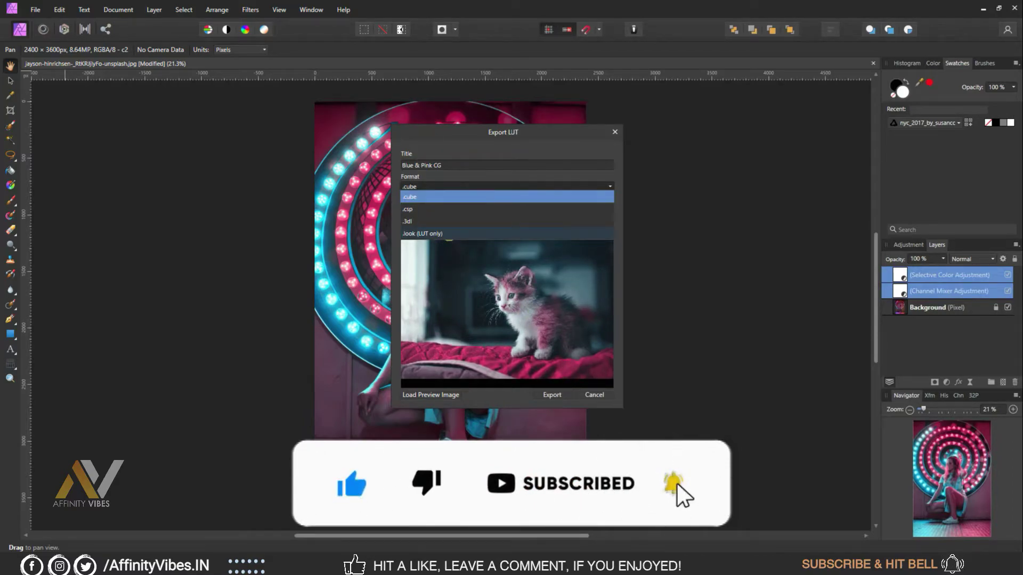
left_click(472, 235)
left_click(552, 394)
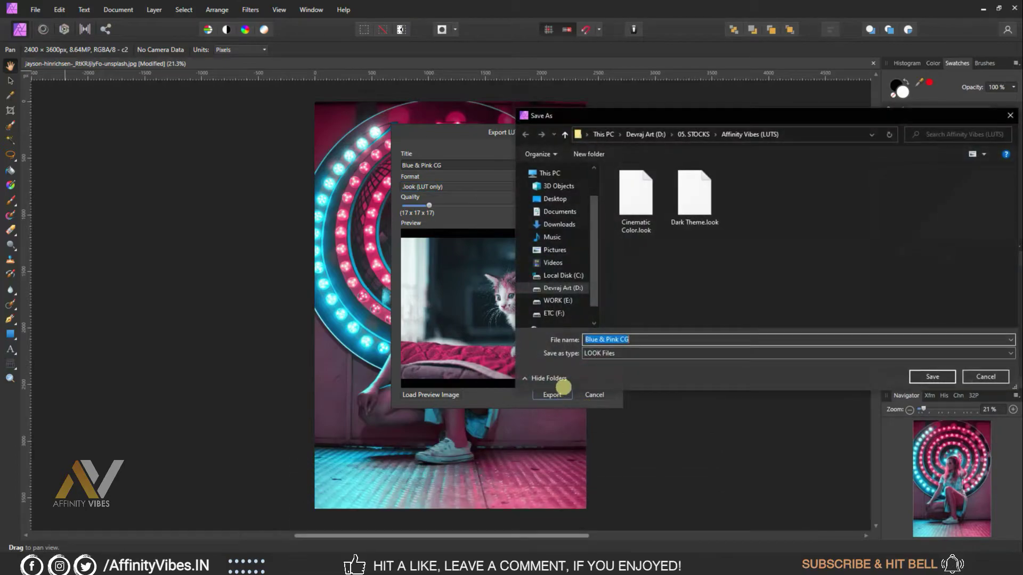
left_click(935, 374)
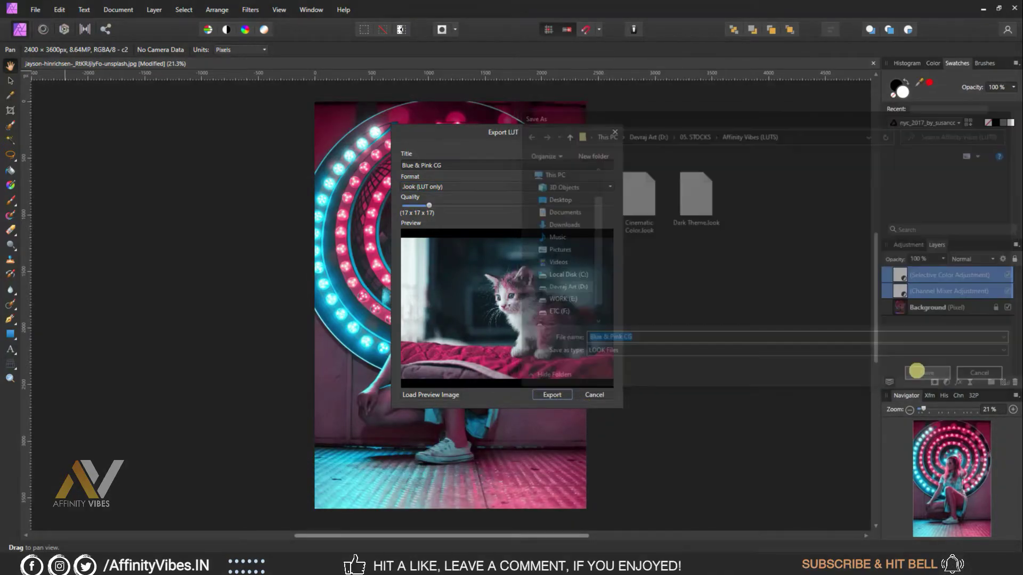
Open the neon-sign and striped-light portrait files.
left_click(35, 10)
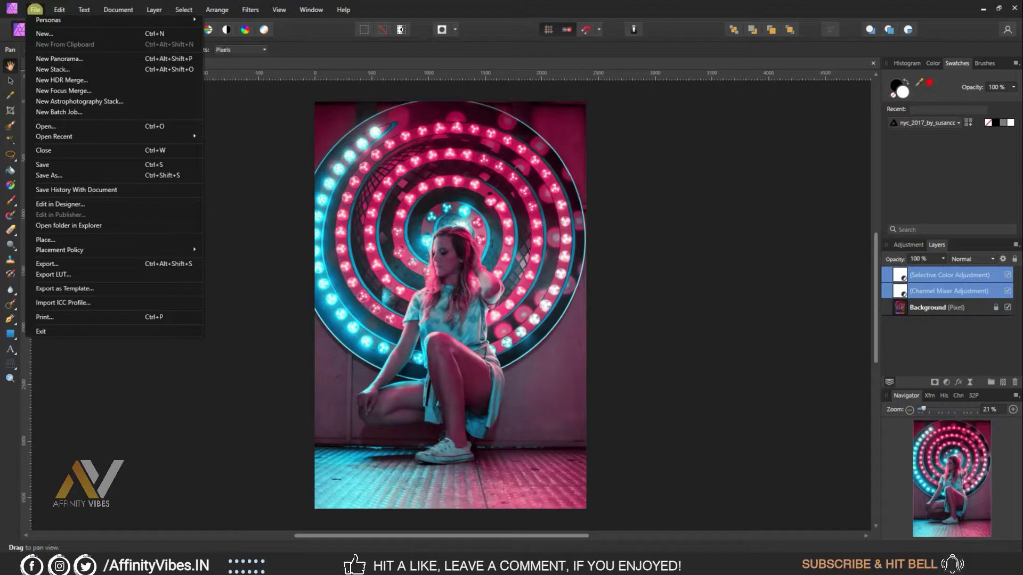
left_click(53, 126)
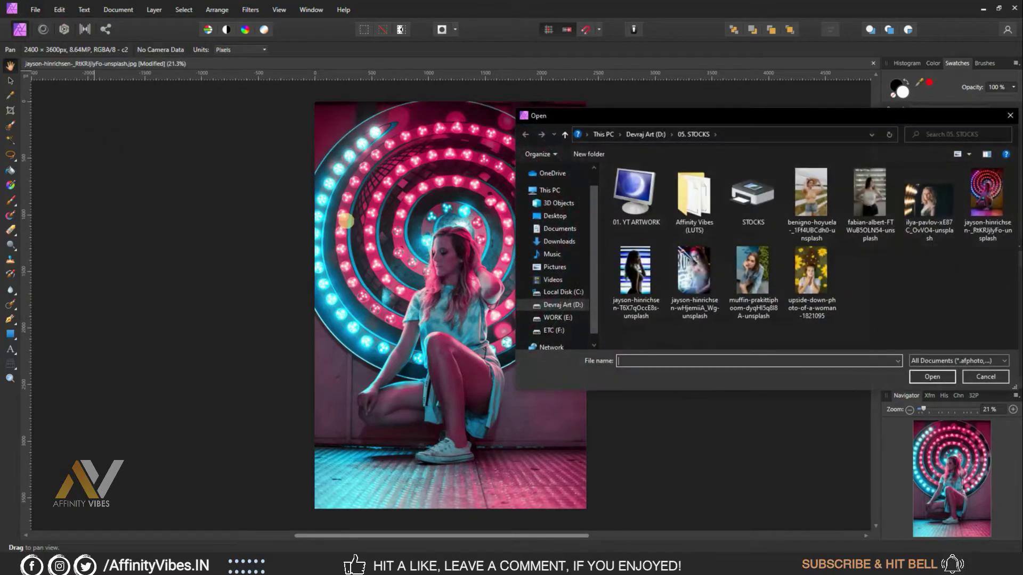
left_click_drag(641, 114, 326, 100)
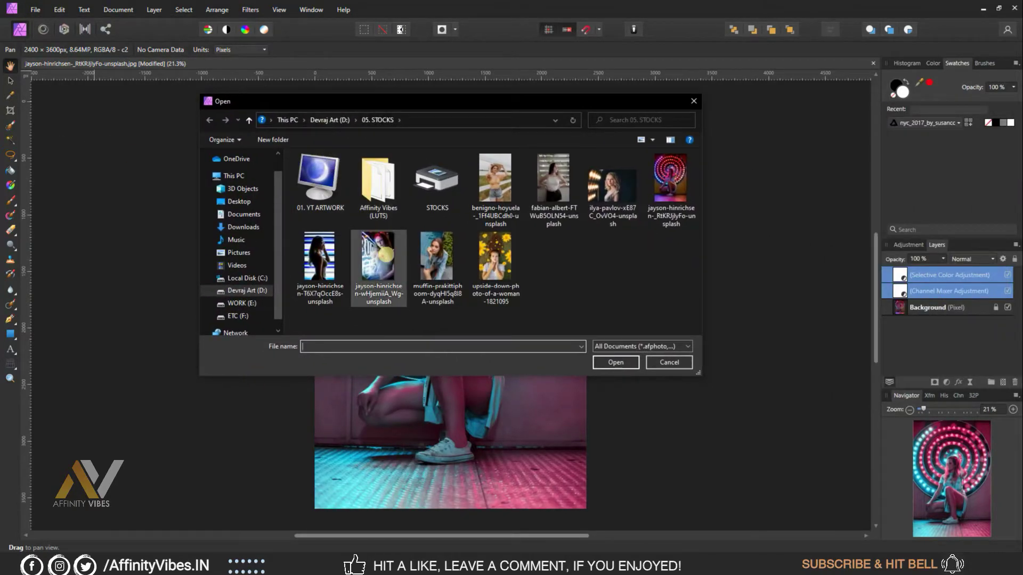
left_click(387, 254)
left_click(325, 257, "ctrl")
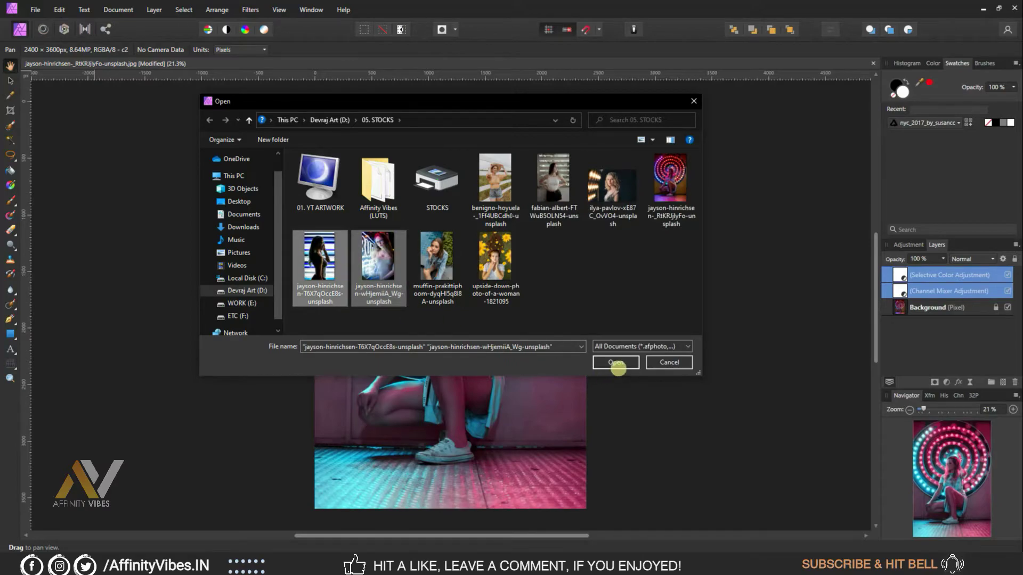
left_click(616, 363)
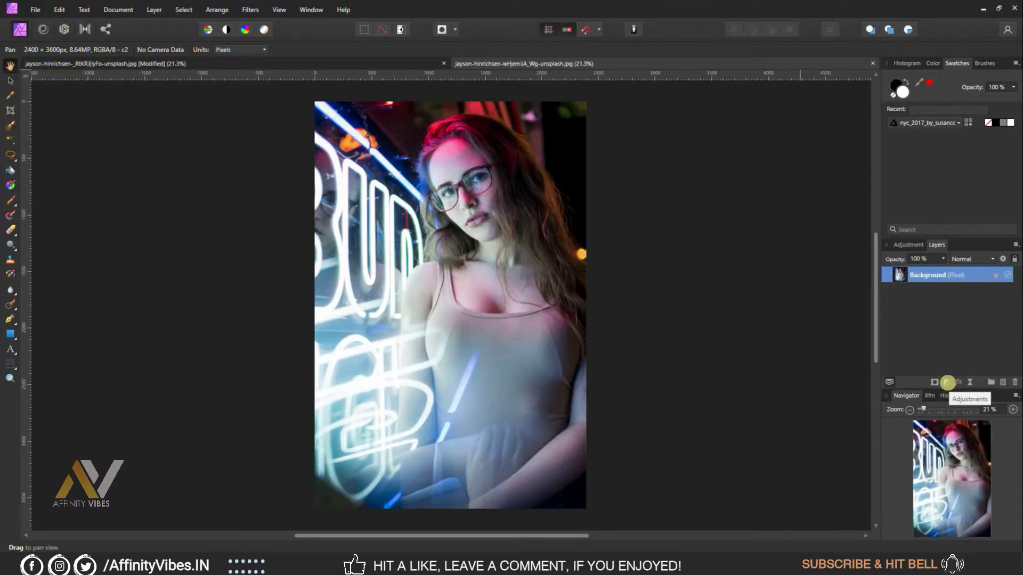
Add a LUT adjustment loading Blue & Pink CG.look and compare it with the original.
left_click(946, 382)
left_click(927, 333)
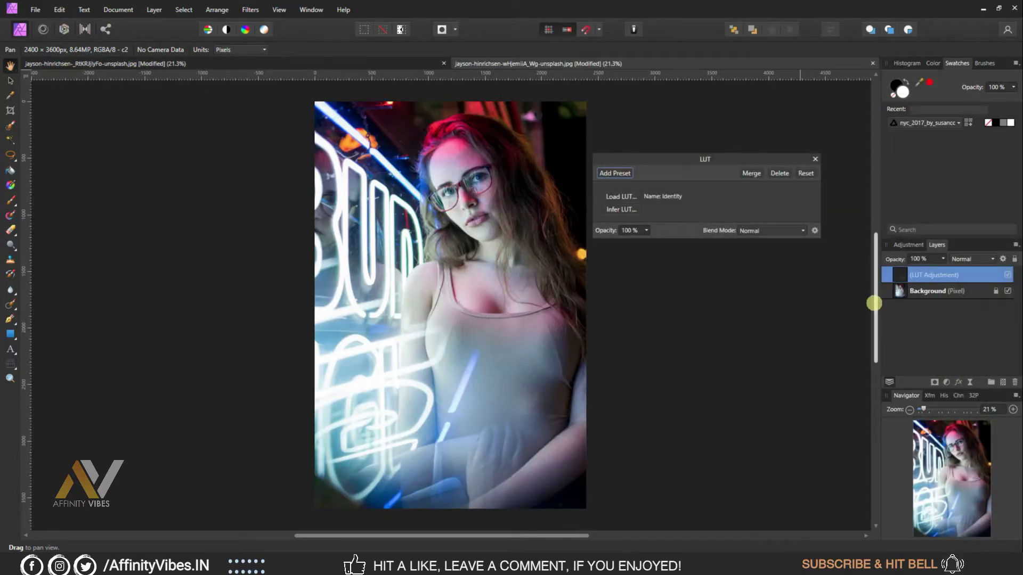
left_click(629, 197)
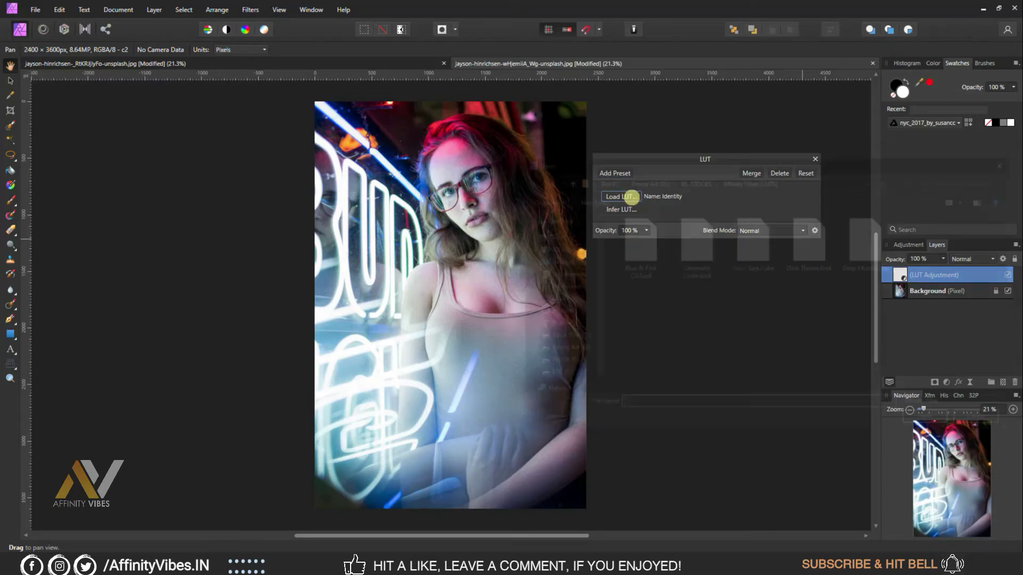
double_click(641, 242)
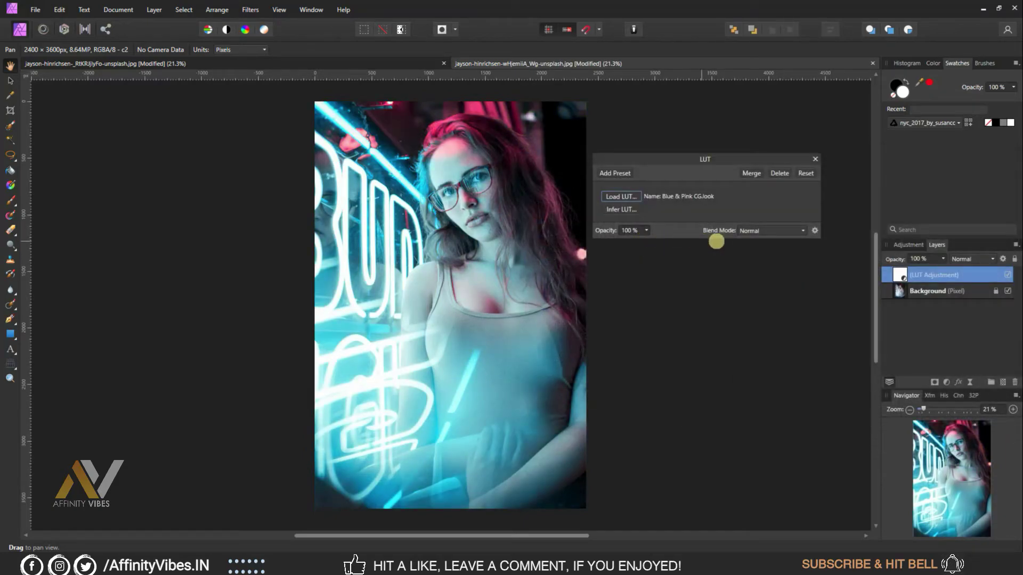
left_click(815, 158)
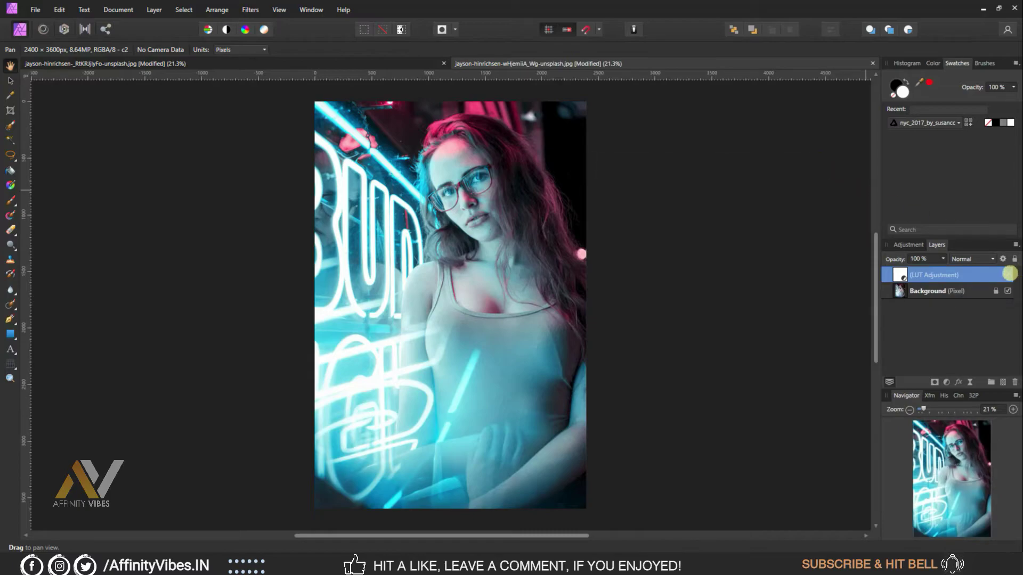
left_click(1009, 274)
Show the LUT again and open the blonde portrait file.
left_click(1008, 273)
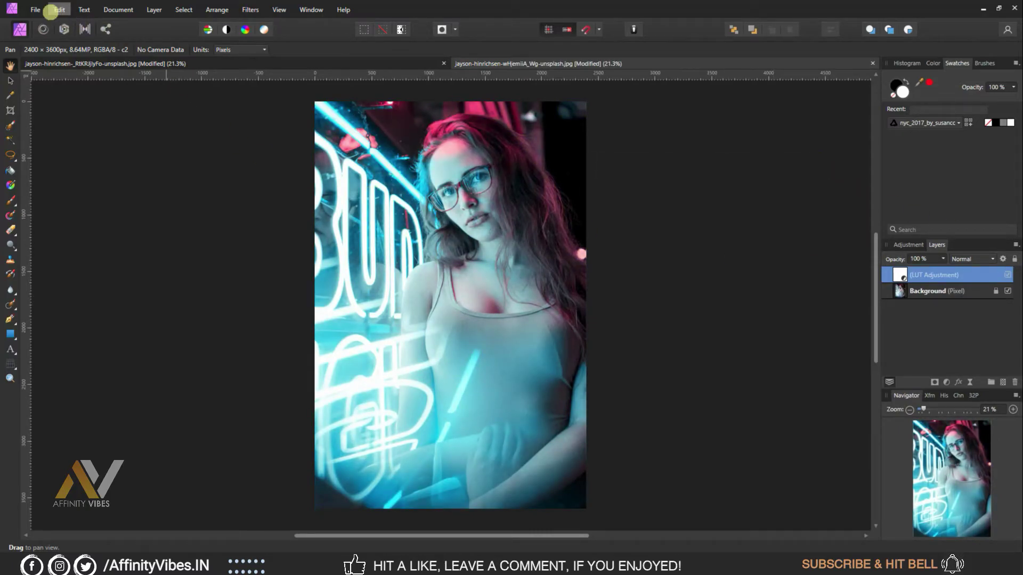
left_click(35, 9)
left_click(45, 126)
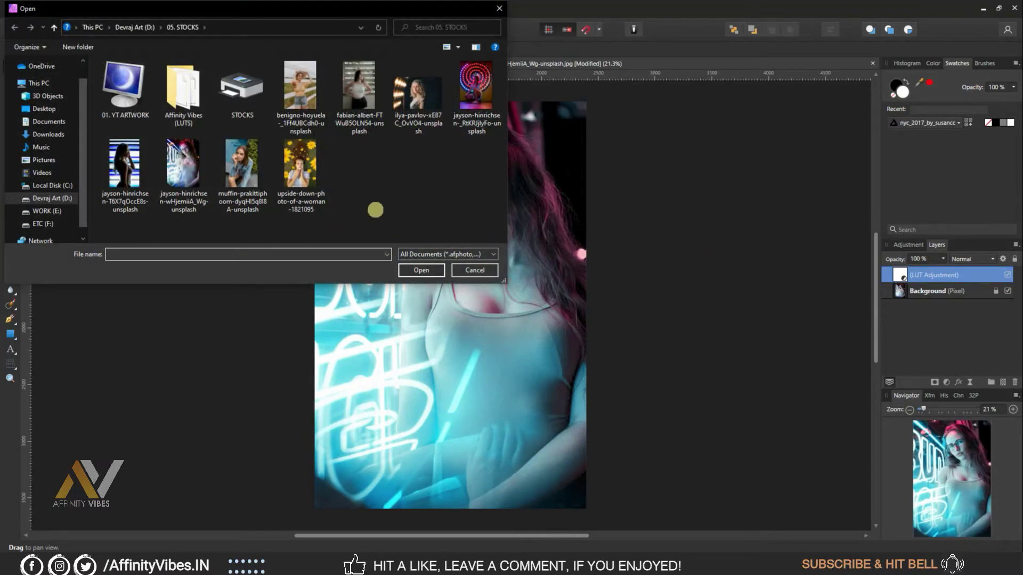
left_click(404, 101)
key("Return")
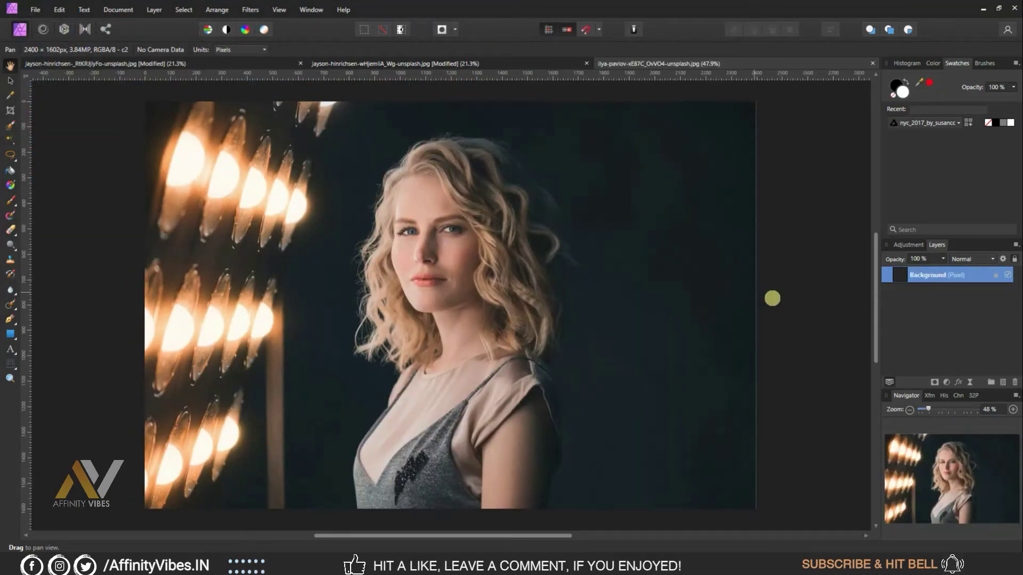
Paste the spiral image's Channel Mixer and Selective Color adjustments onto the blonde portrait.
left_click(109, 63)
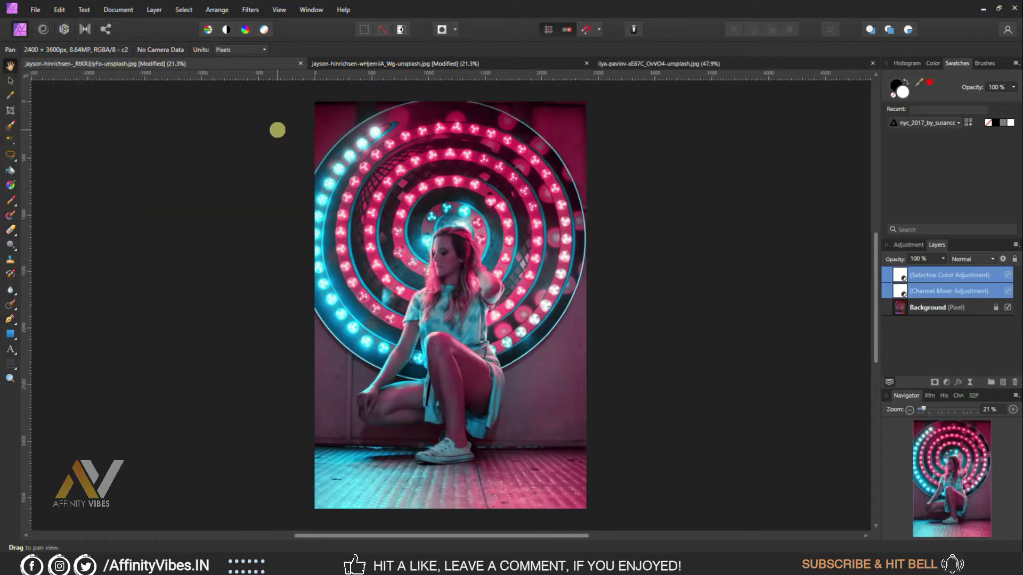
left_click(628, 64)
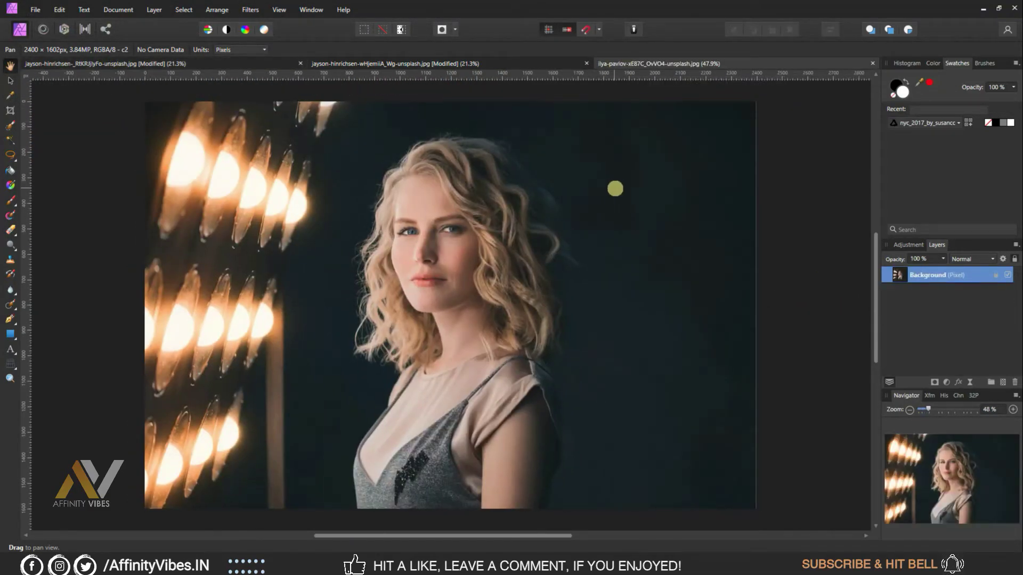
key("ctrl+v")
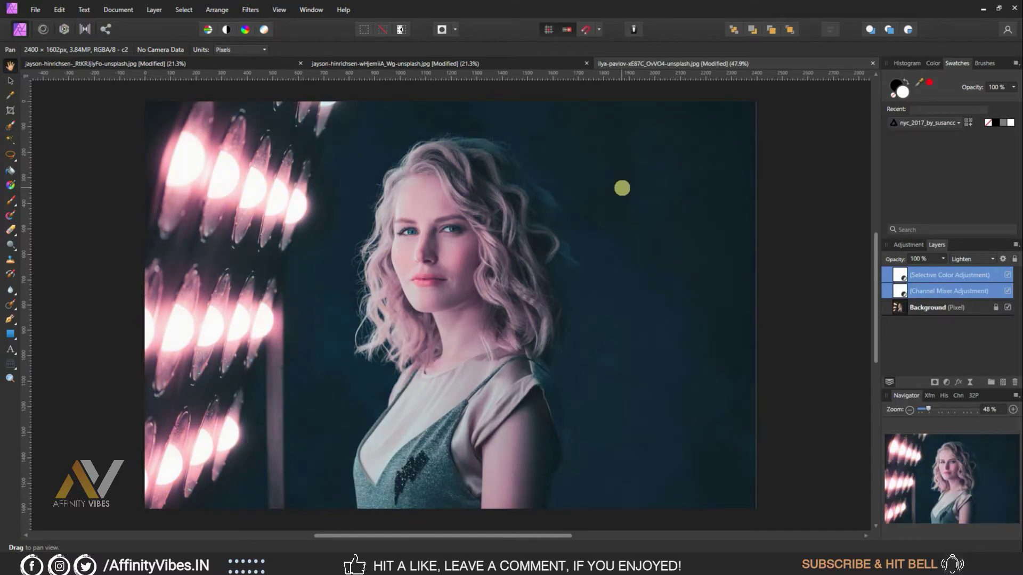